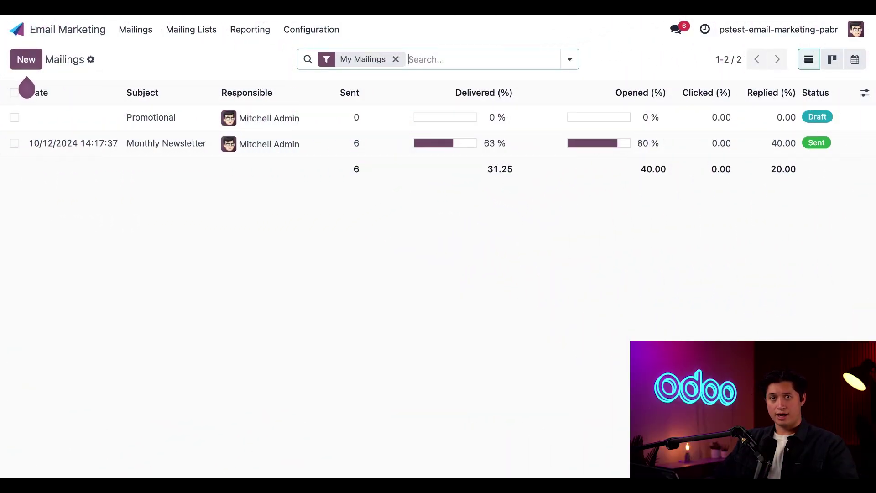
- Create a new mailing with the subject 'Stealthy Wood Expo'
left_click(26, 59)
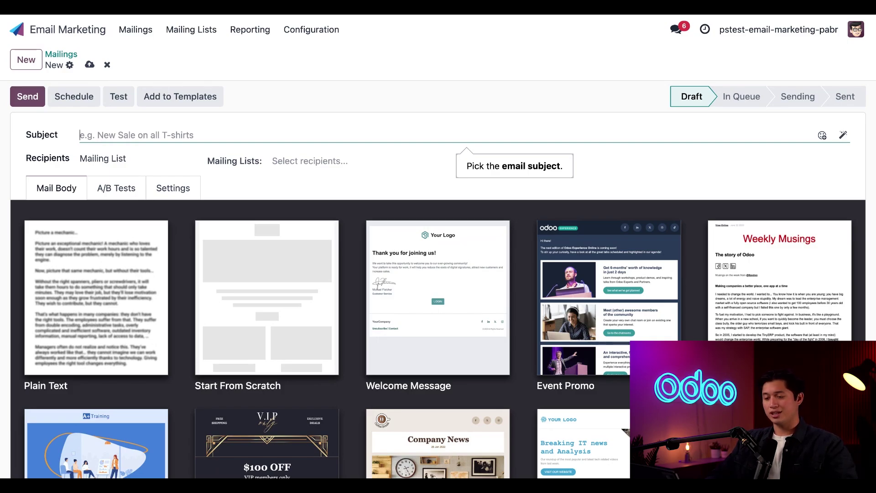
type("St")
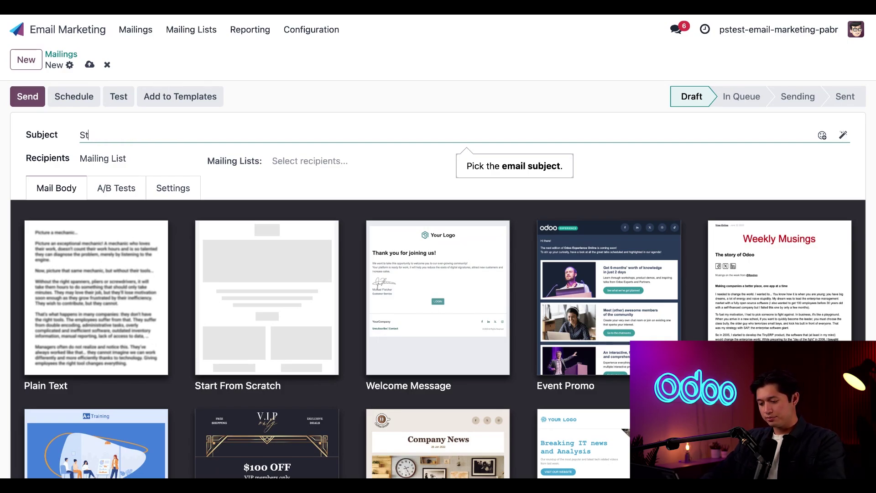
type("ealthy Wood E")
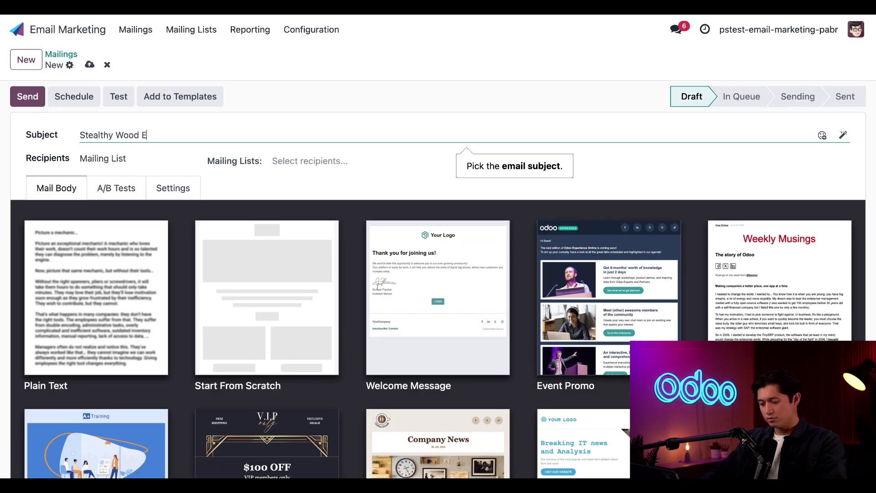
type("xpo")
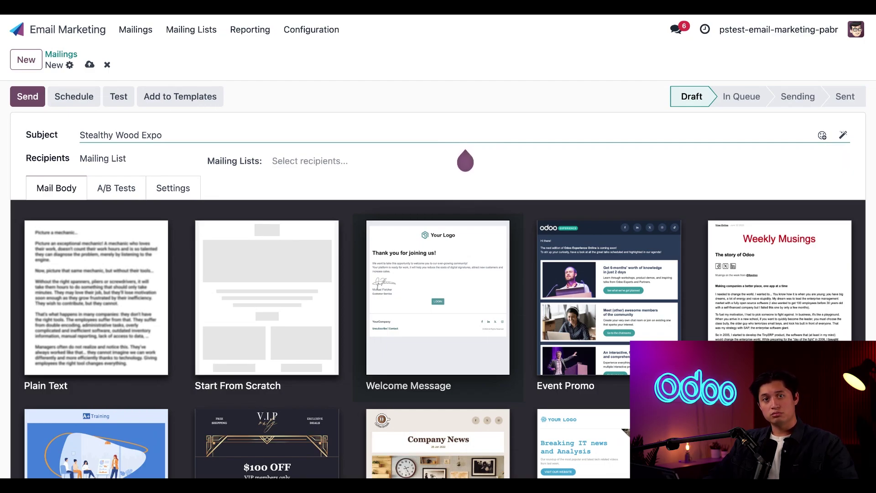
- Pick the Event Promo template from the gallery for the mailing body
scroll(389, 388, "down", 3)
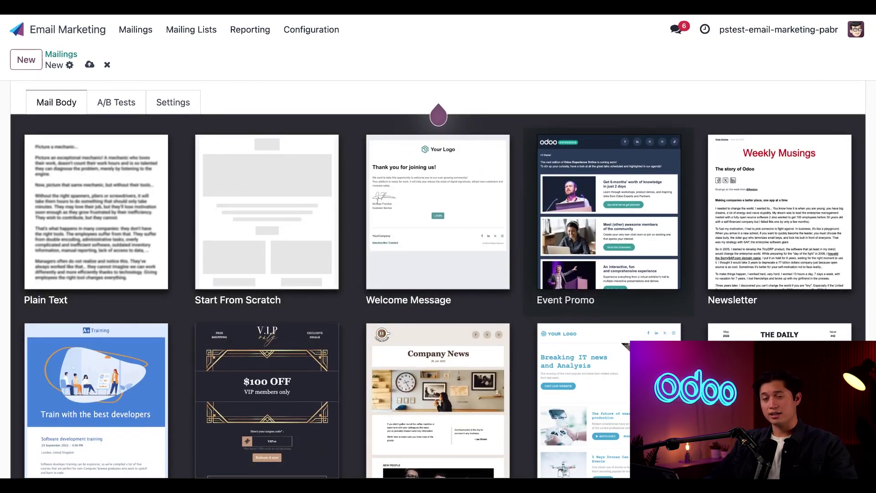
left_click(557, 285)
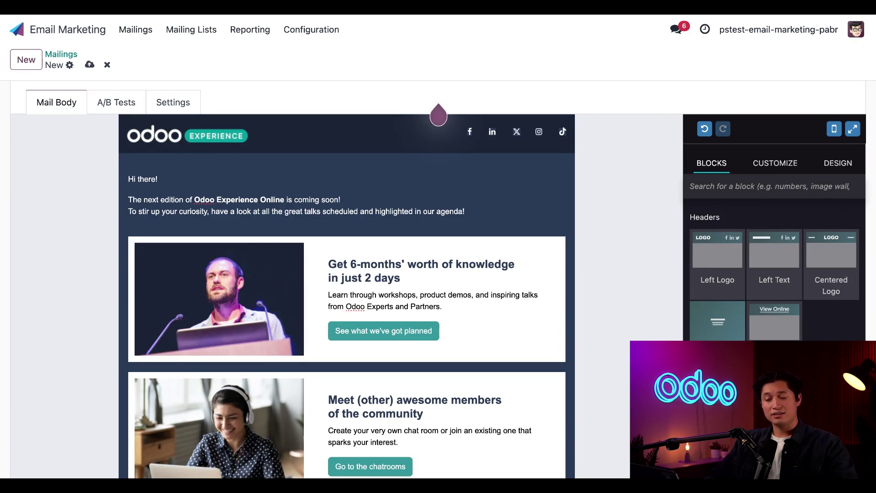
left_click(173, 138)
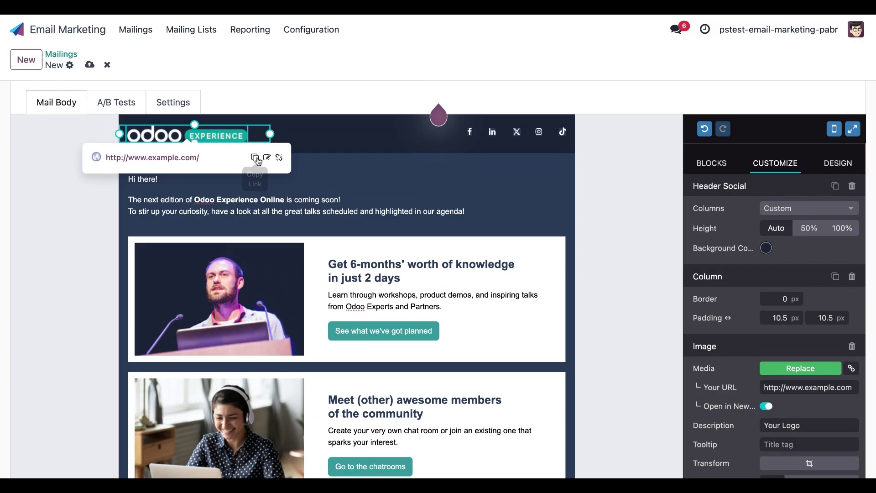
left_click(279, 157)
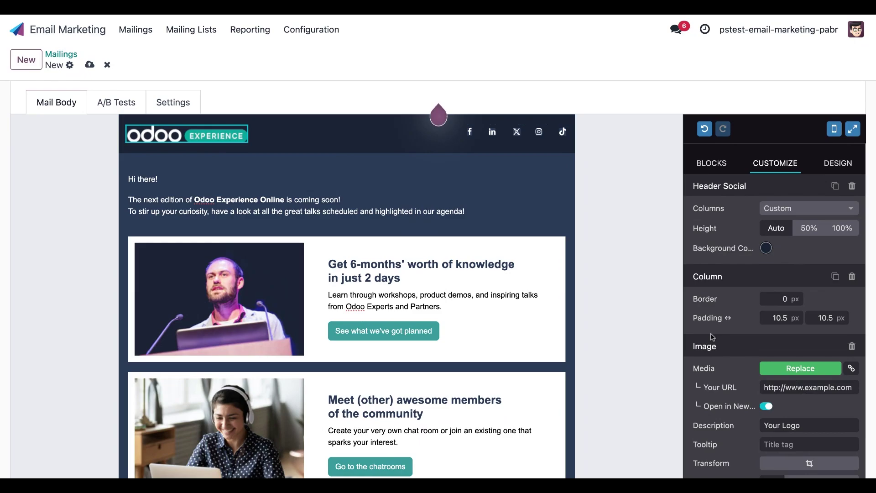
triple_click(796, 387)
key("ctrl+v")
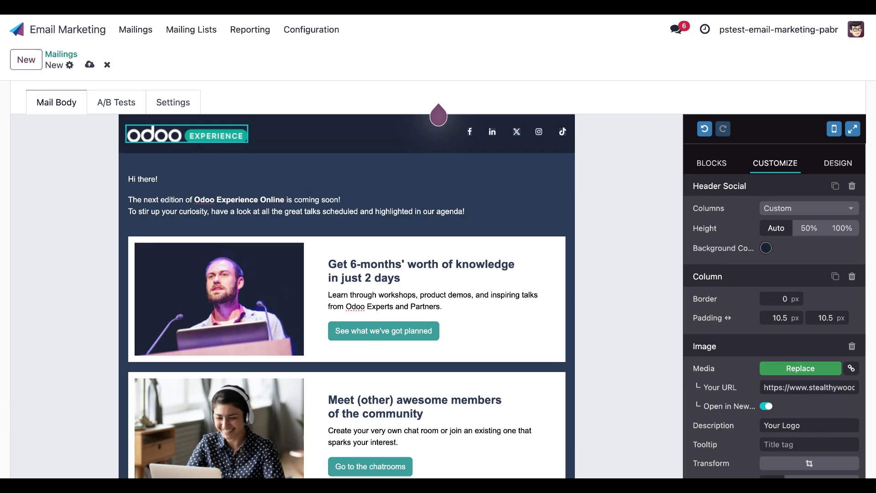
- Swap the header logo for the SW logo image and resize it narrower
left_click(801, 368)
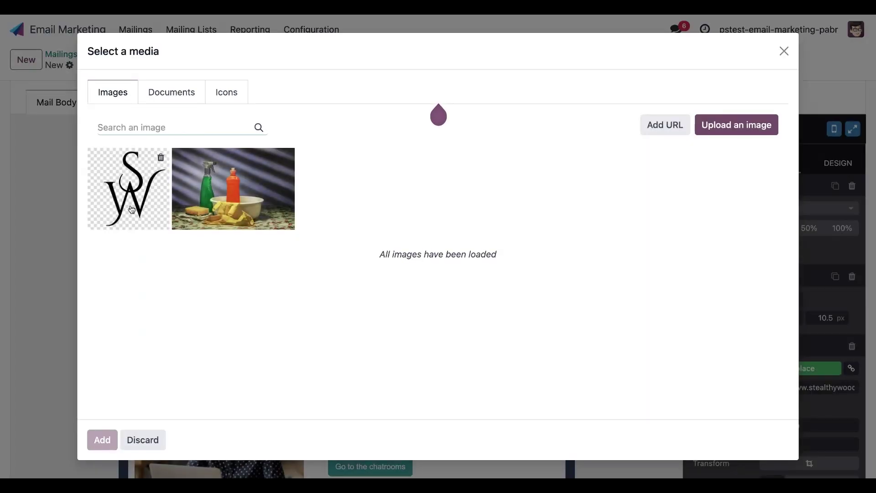
key("Escape")
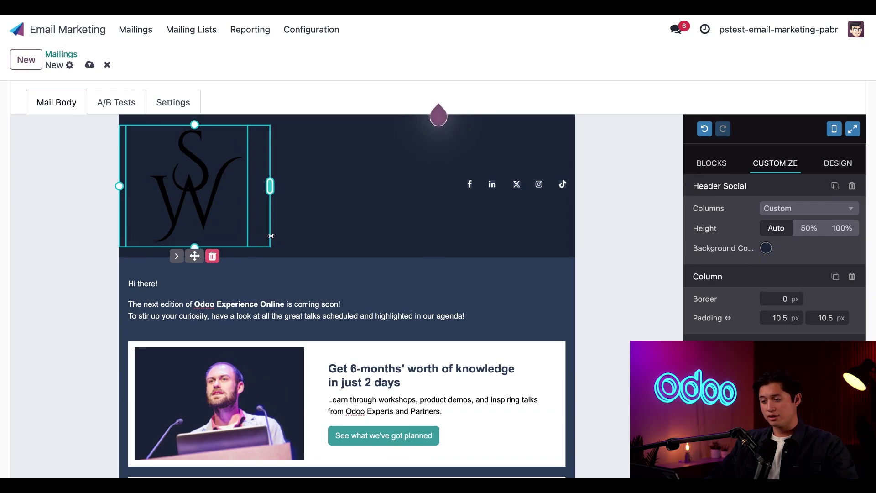
left_click_drag(270, 186, 244, 234)
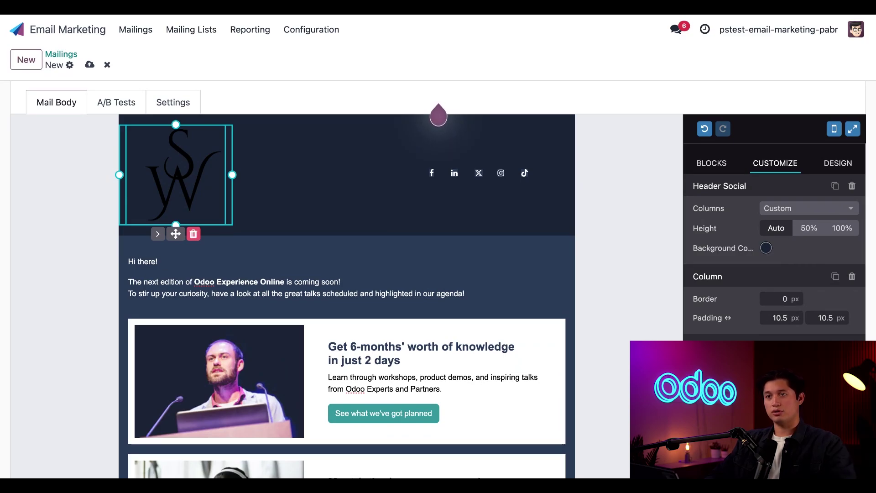
- Replace both intro sentences with 'Hi there! Stealthy Wood Expo is finally here!' in bold
triple_click(347, 297)
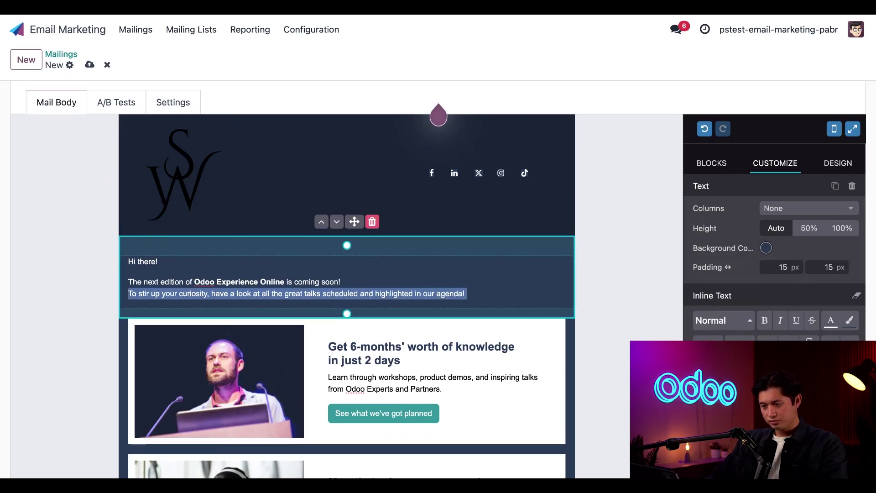
triple_click(473, 299)
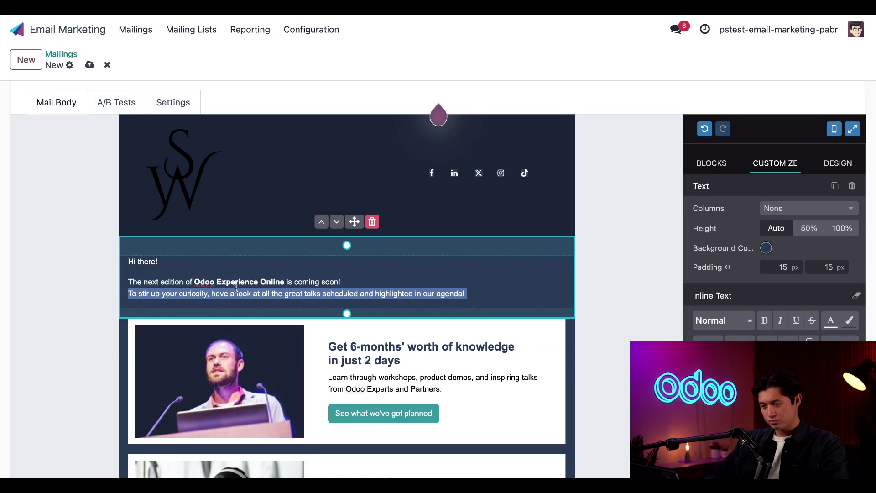
left_click_drag(476, 296, 211, 280)
type("Stealthy Wood Expo is finally here!")
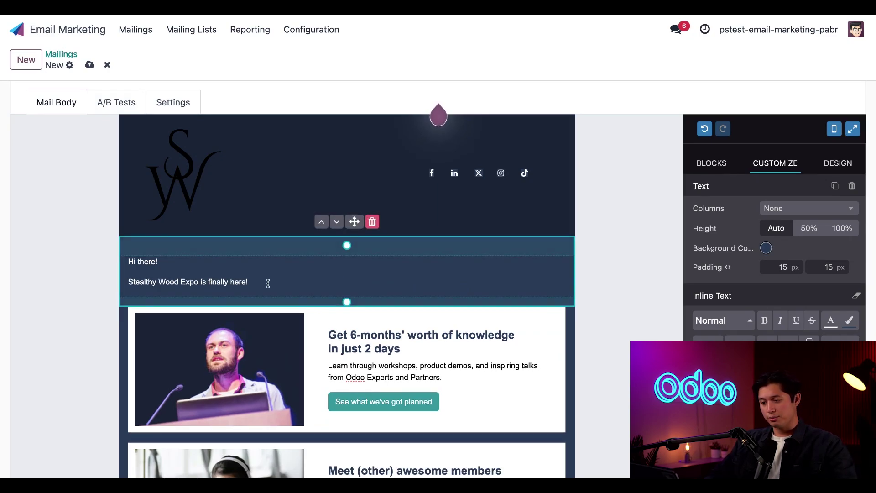
left_click_drag(266, 281, 98, 260)
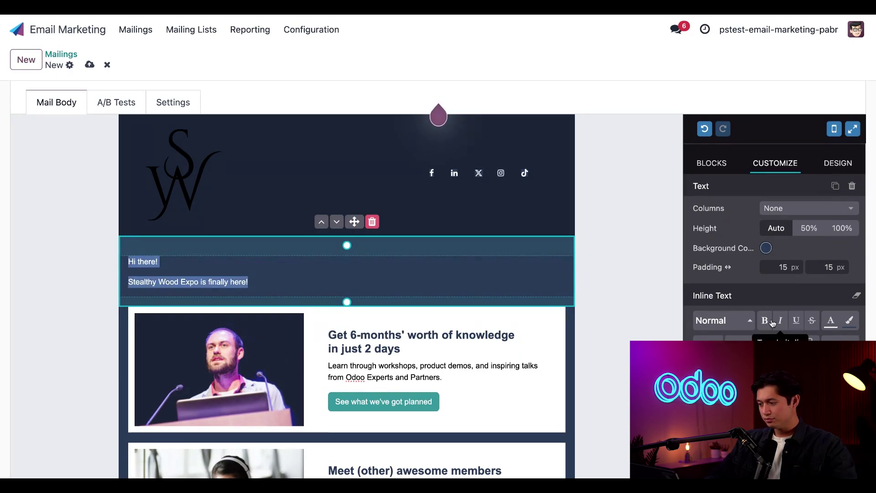
left_click(765, 320)
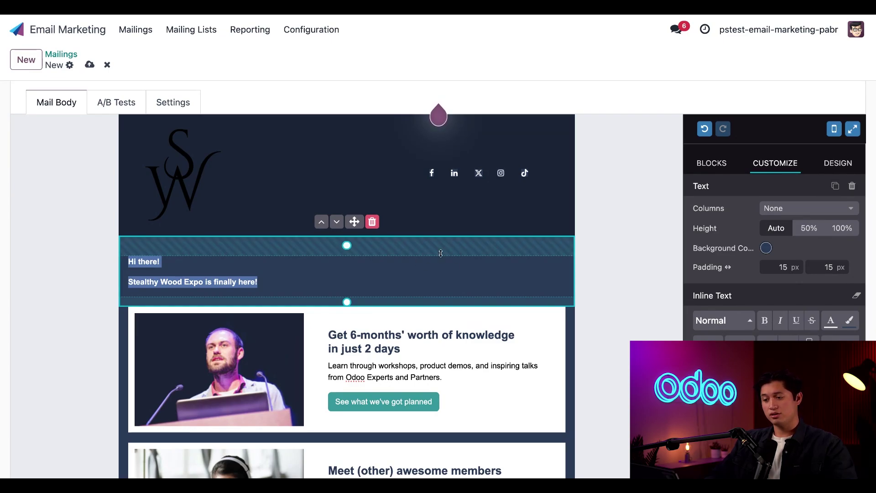
left_click(537, 257)
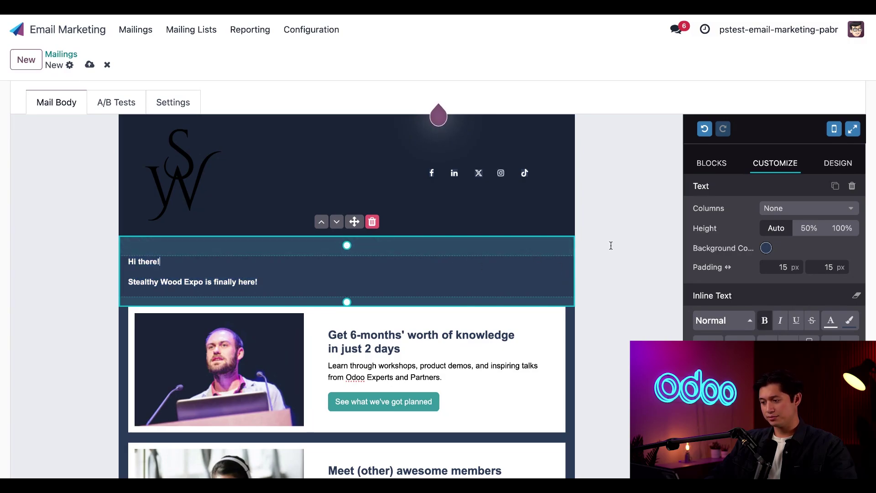
- Set the intro block's background to the custom colour #443955
left_click(767, 249)
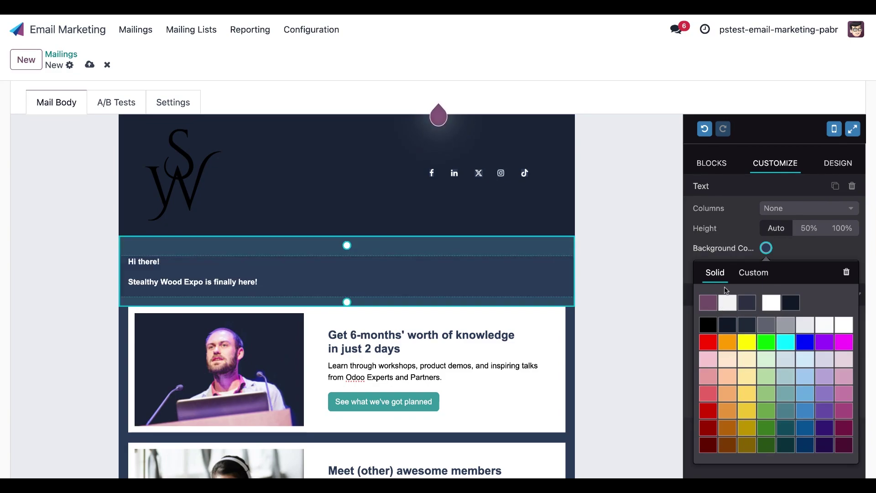
left_click(754, 273)
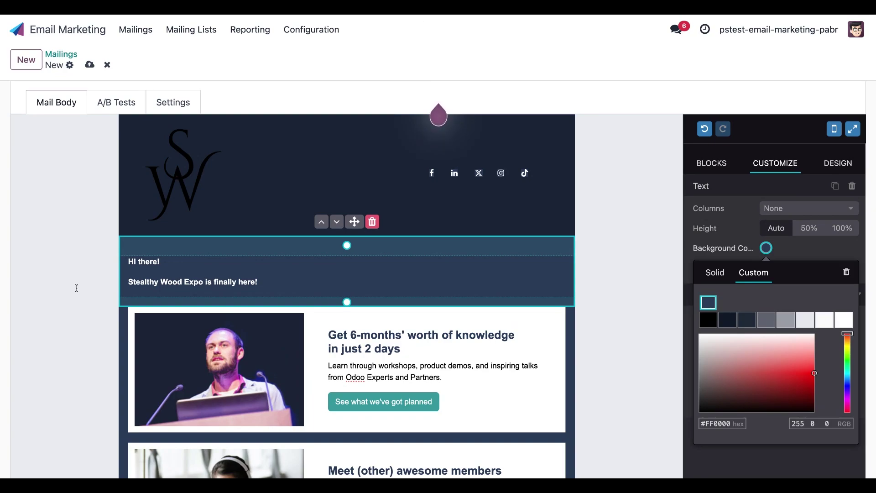
key("ctrl+a")
type("#443955")
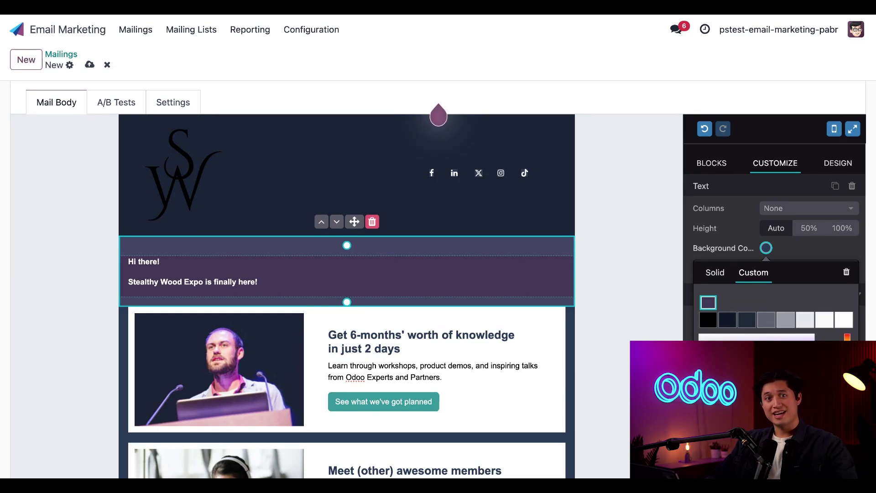
- Add a Promo Code section below the intro
left_click(716, 165)
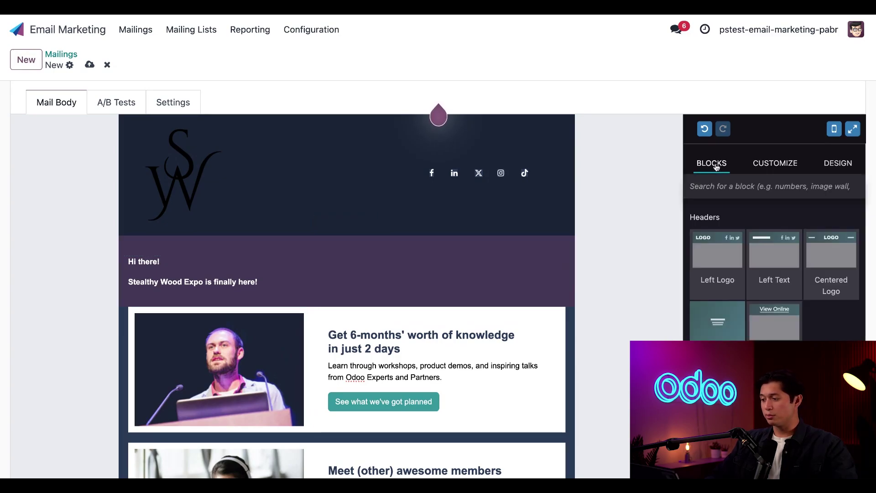
left_click(742, 190)
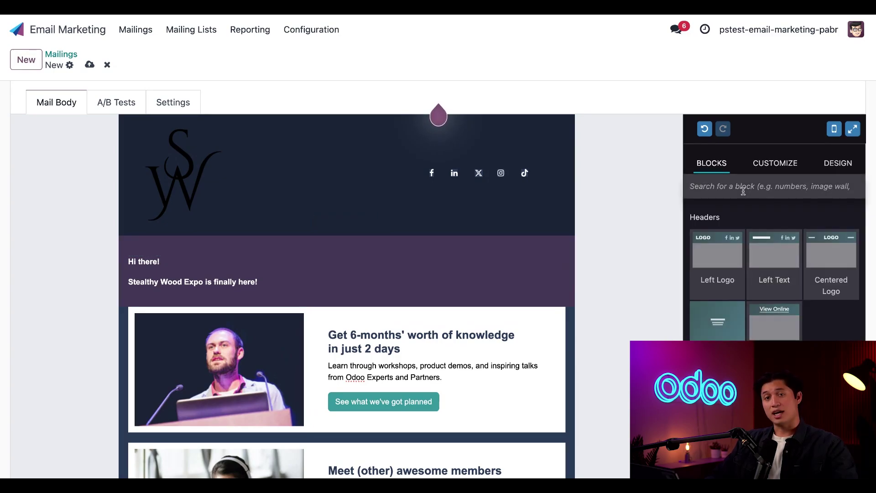
type("pro")
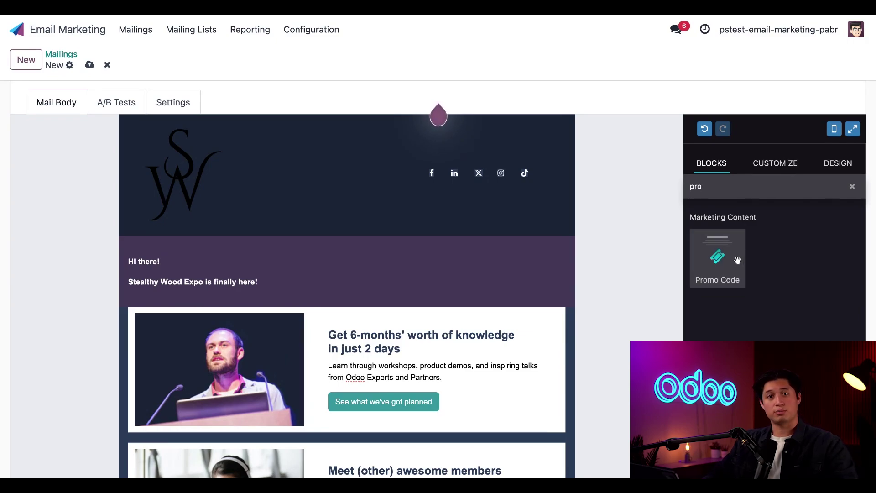
left_click_drag(737, 260, 570, 320)
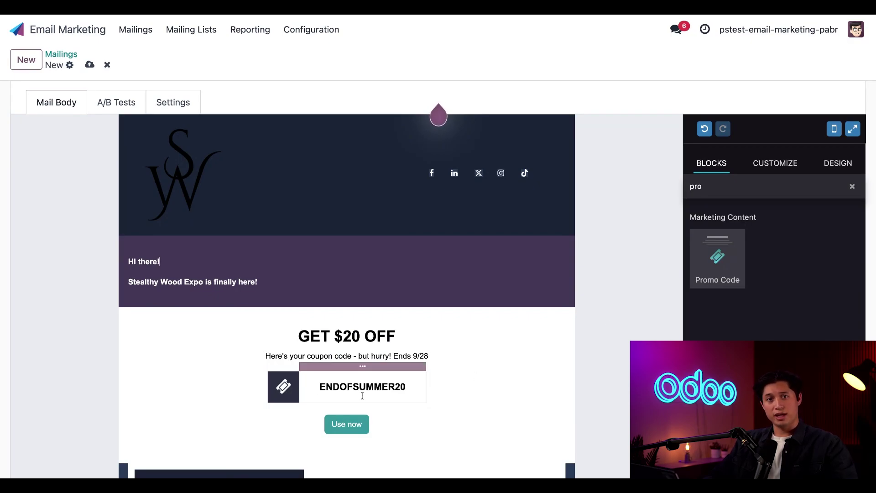
- Change the GET $20 OFF heading amount to 10%
left_click(361, 336)
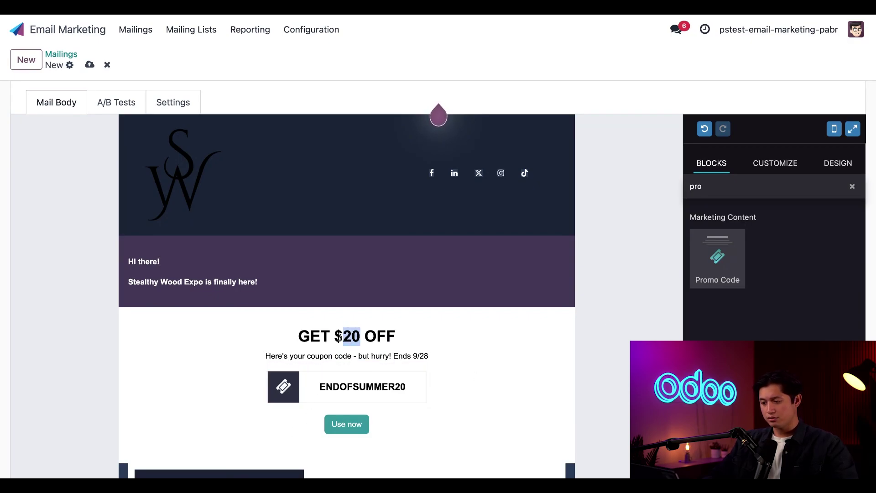
triple_click(358, 337)
left_click(358, 337)
left_click_drag(359, 336, 338, 337)
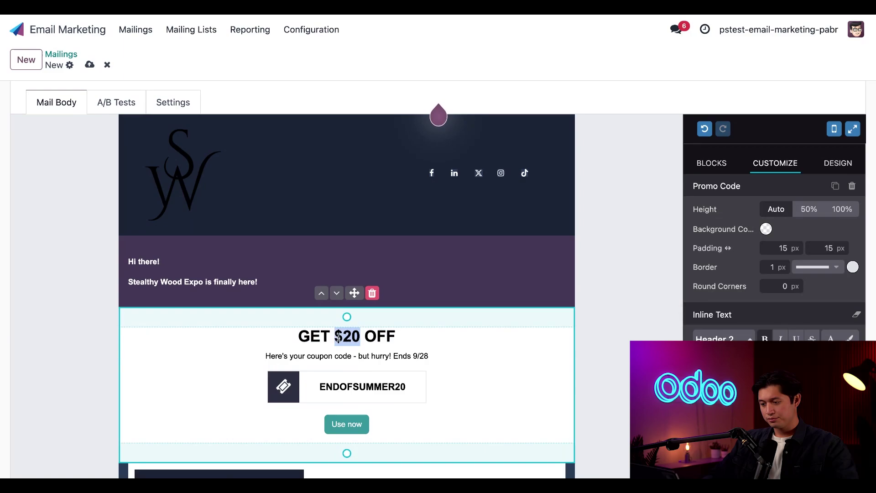
type("10%")
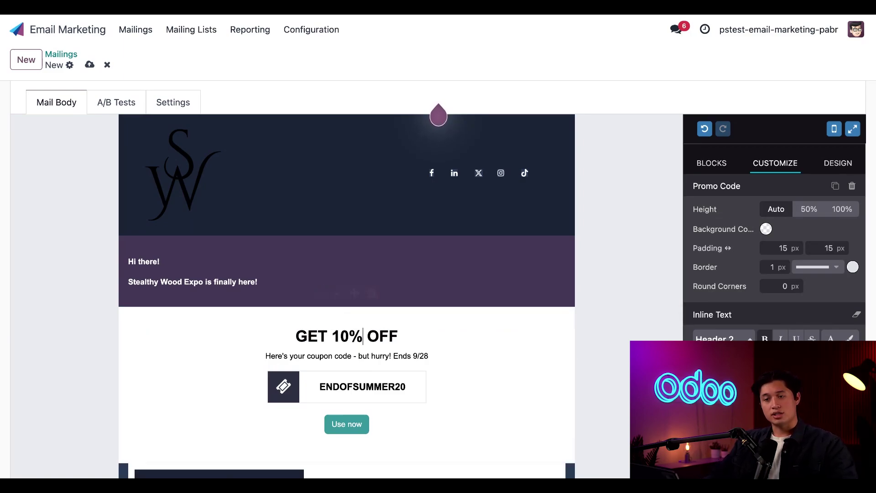
- Change the coupon expiry date to 10/30 and the code to SWEXPO10
triple_click(437, 355)
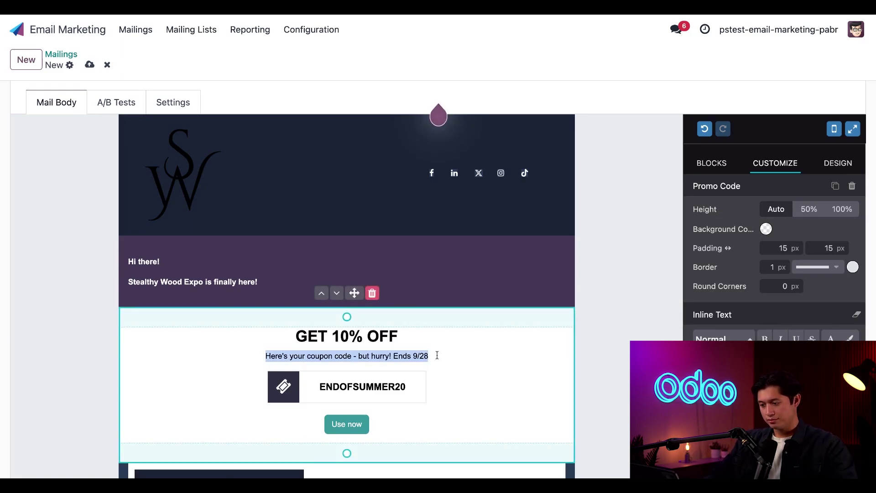
left_click(421, 355)
left_click_drag(413, 356, 430, 356)
type("10/30")
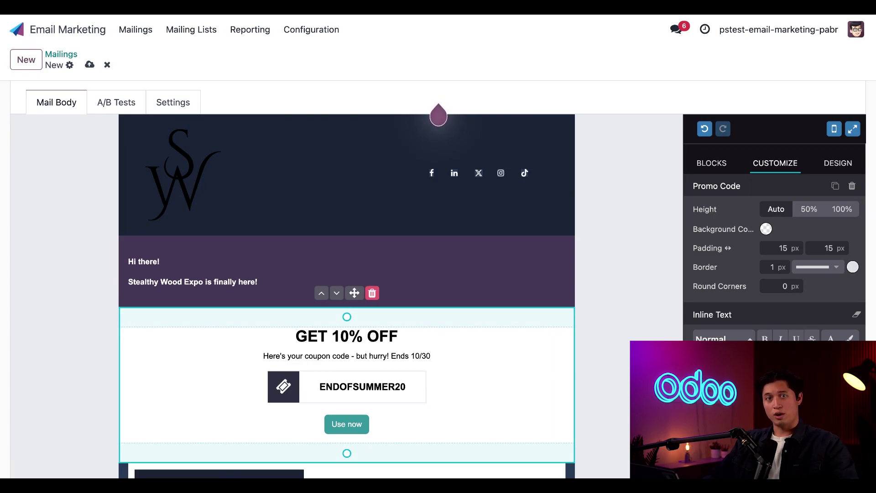
left_click(365, 390)
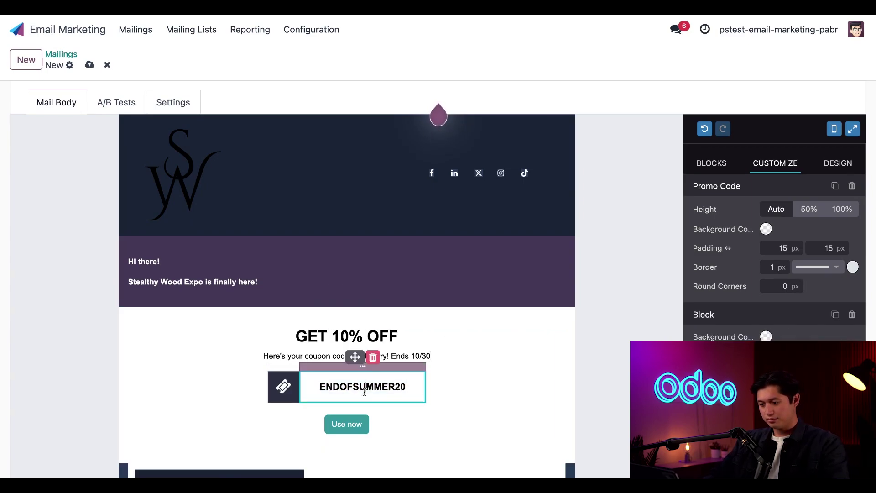
double_click(365, 390)
type("SW")
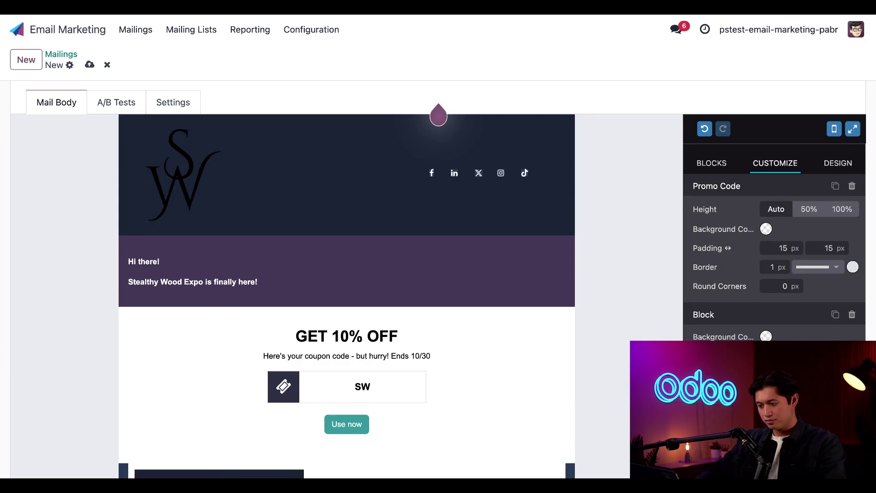
type("EXPO")
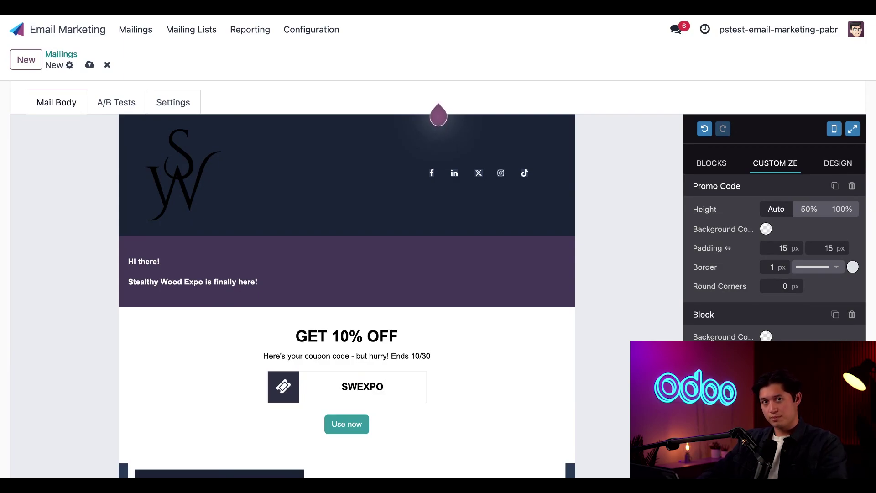
type("10")
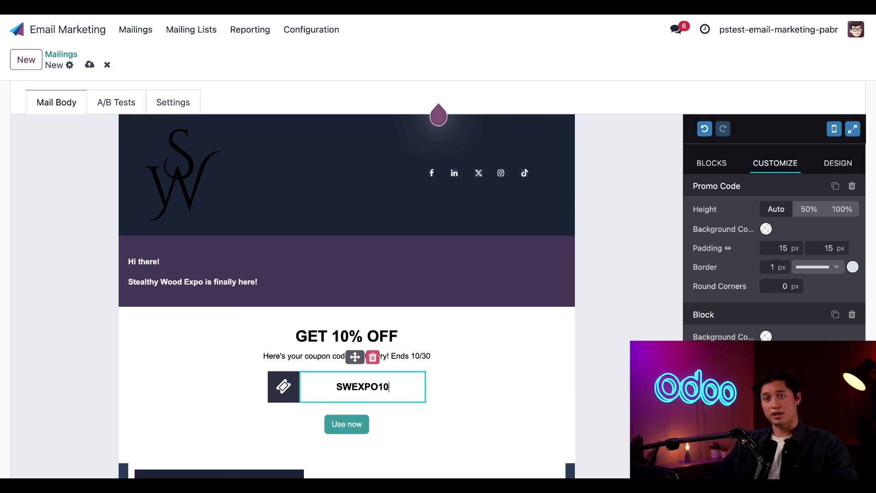
left_click(350, 425)
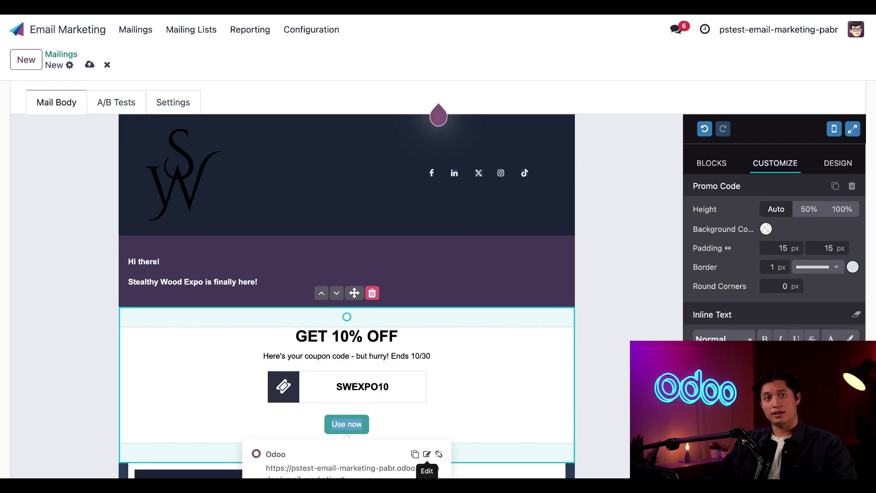
- Link the Use now button to the stealthywood.com expo page and set its size to Large
left_click(427, 453)
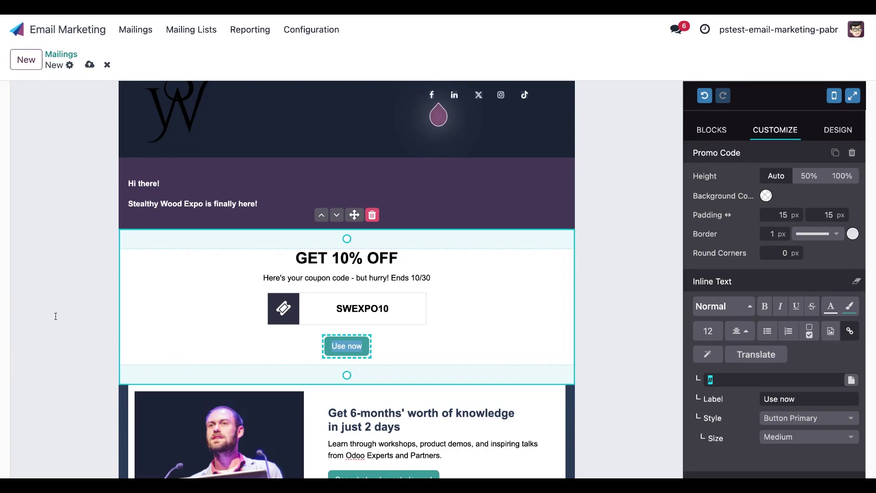
left_click(710, 379)
type("https://www.stealthywood.com/expo")
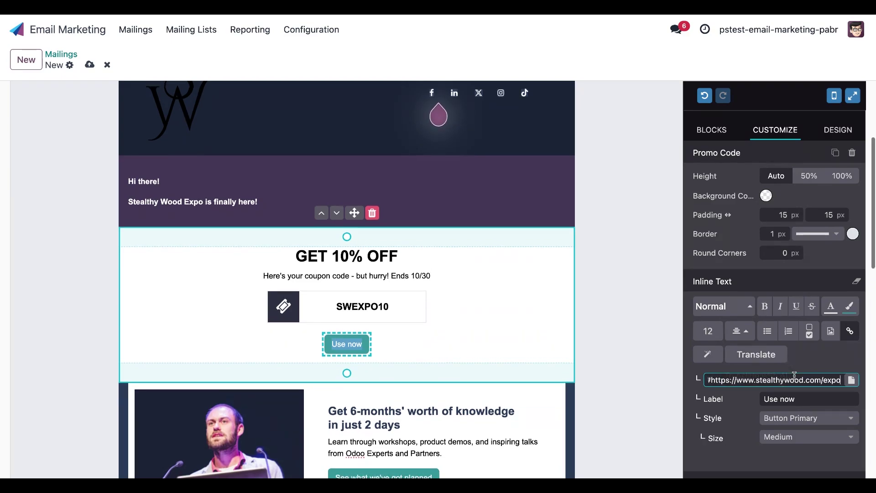
scroll(797, 426, "down", 1)
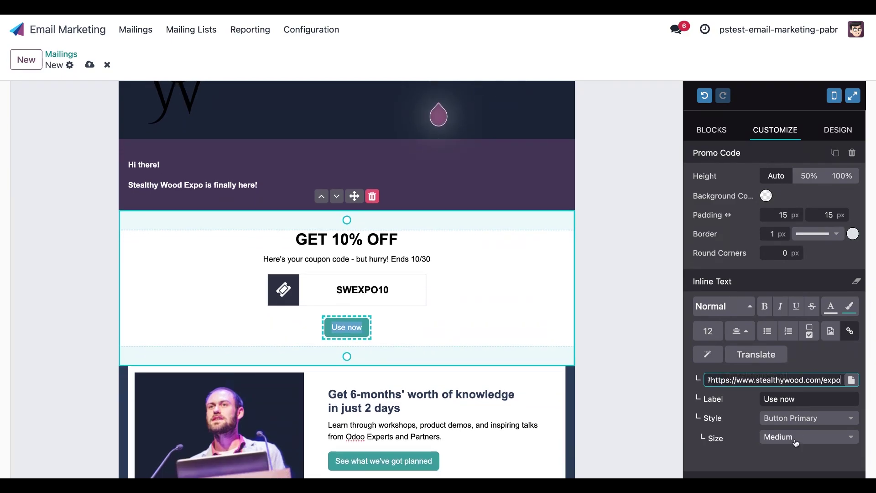
left_click(796, 442)
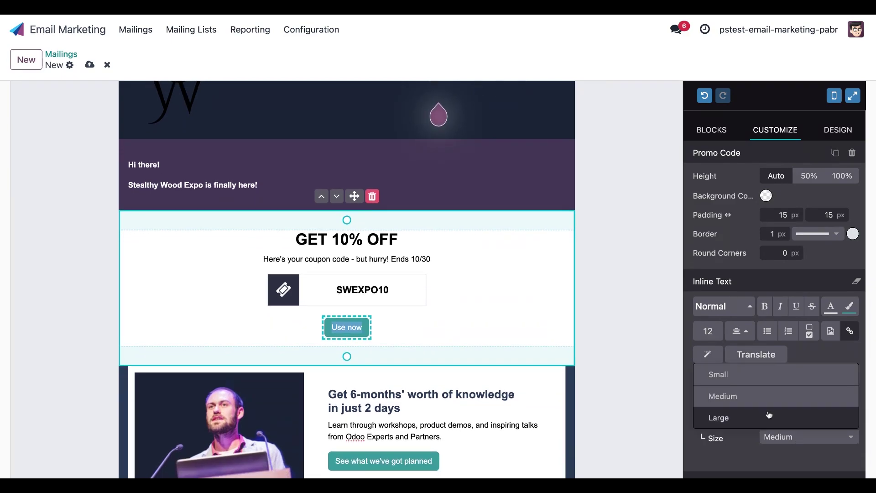
left_click(768, 417)
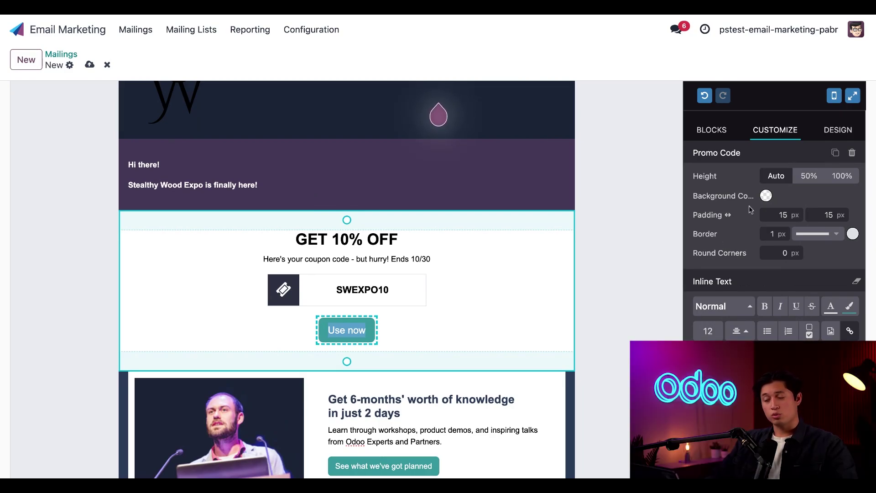
- Choose the narrow centred body width and set Heading 2 and Heading 3 to Helvetica Neue
left_click(836, 132)
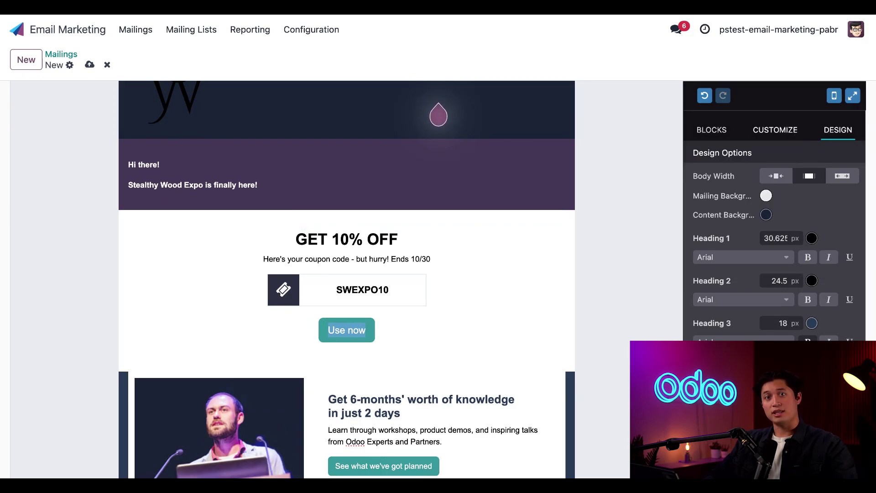
left_click(777, 177)
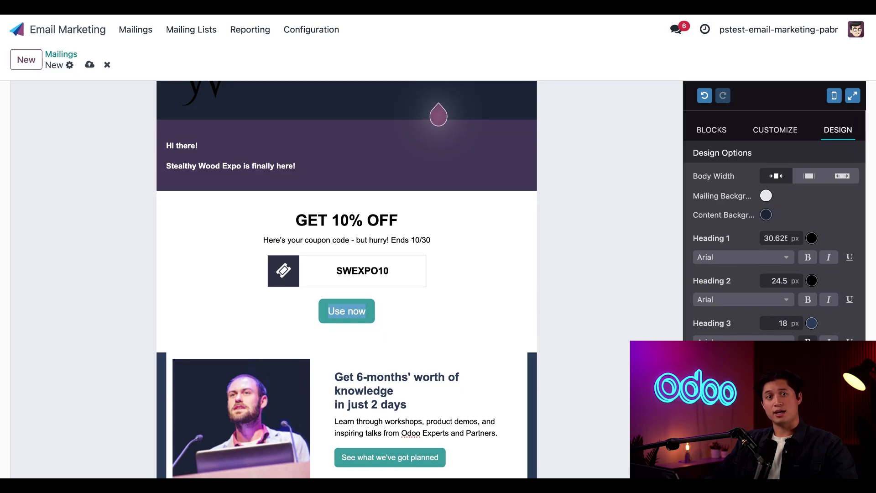
scroll(771, 275, "down", 1)
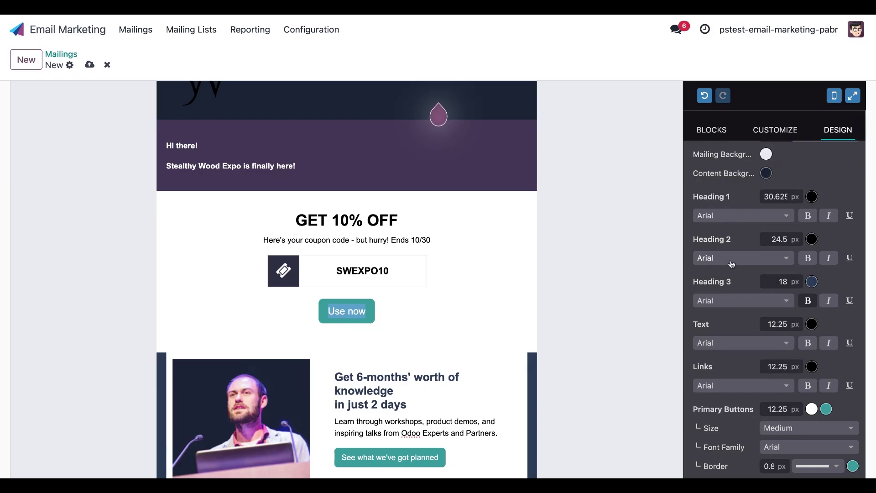
left_click(731, 264)
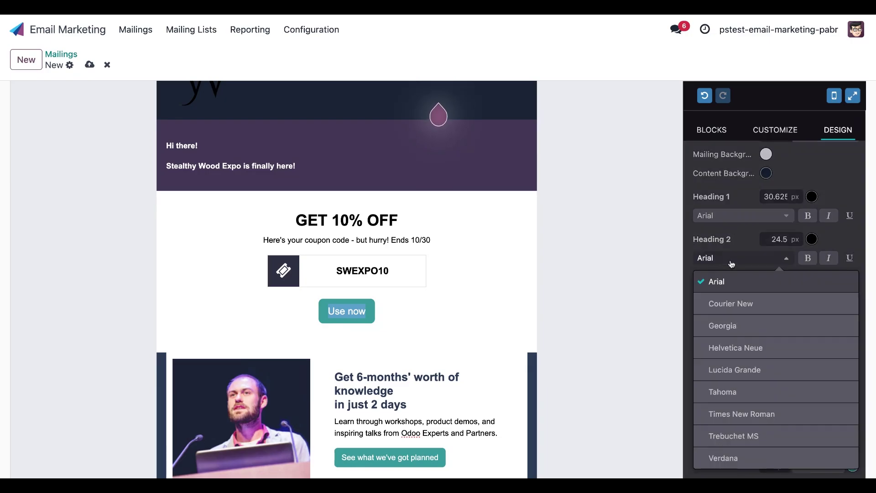
left_click(747, 354)
left_click(734, 303)
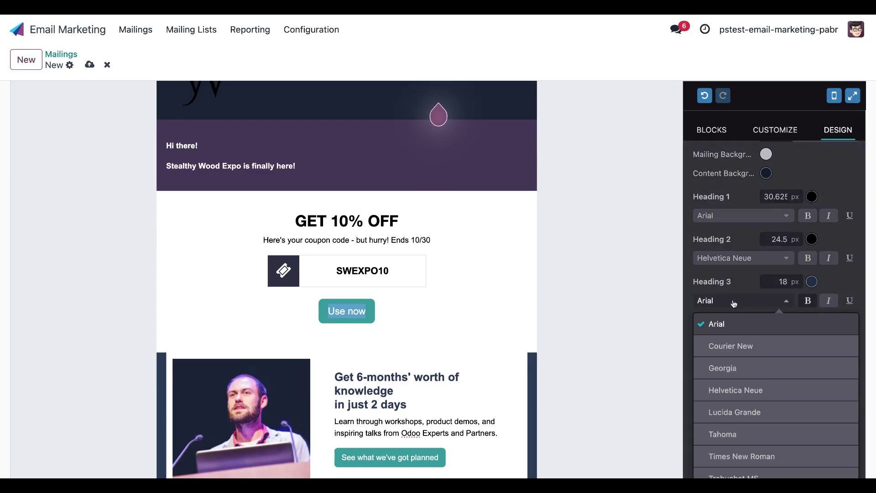
left_click(732, 389)
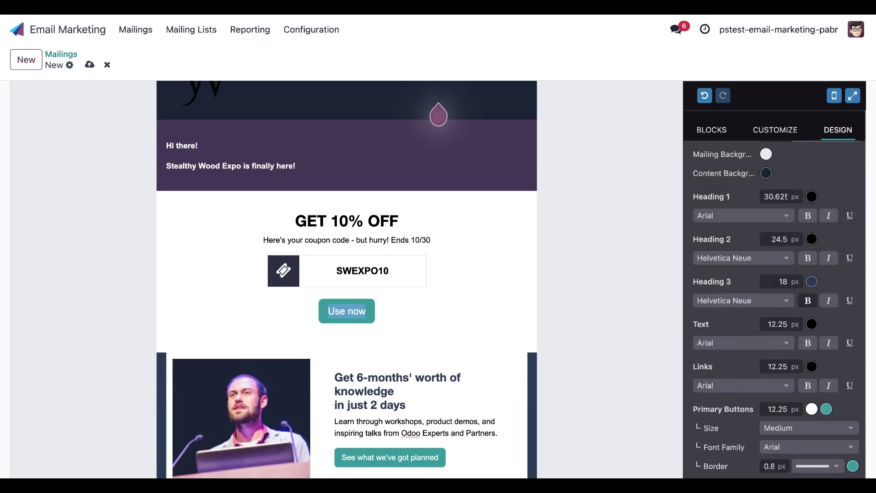
- Raise the Text and Links font sizes from 12.25 to 16 px
left_click(779, 325)
double_click(779, 324)
type("16")
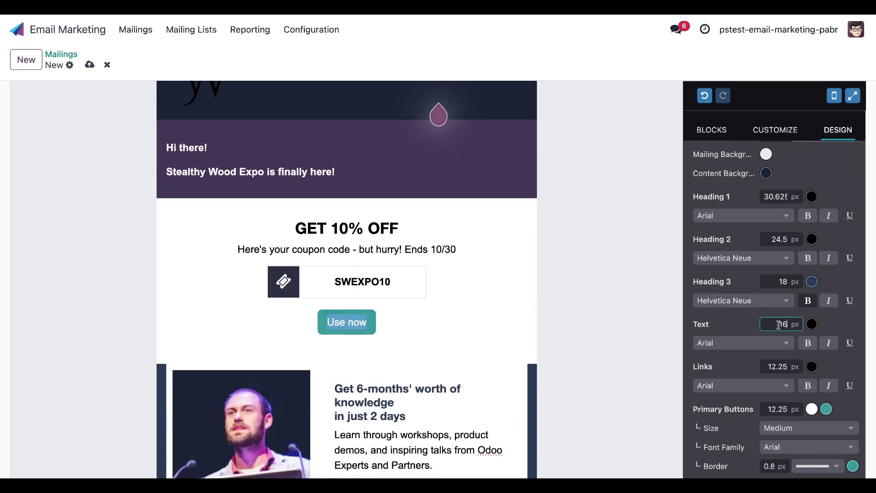
double_click(775, 368)
type("16")
left_click(648, 345)
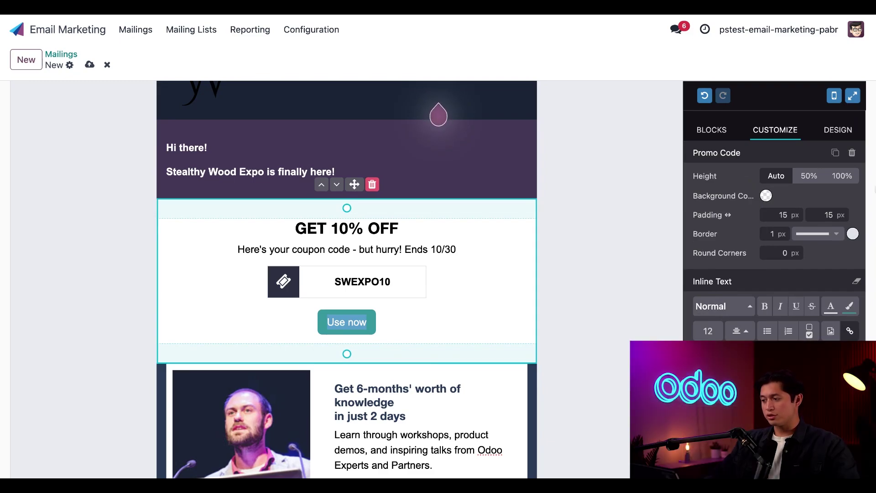
- Make the body text colour blue
left_click(838, 130)
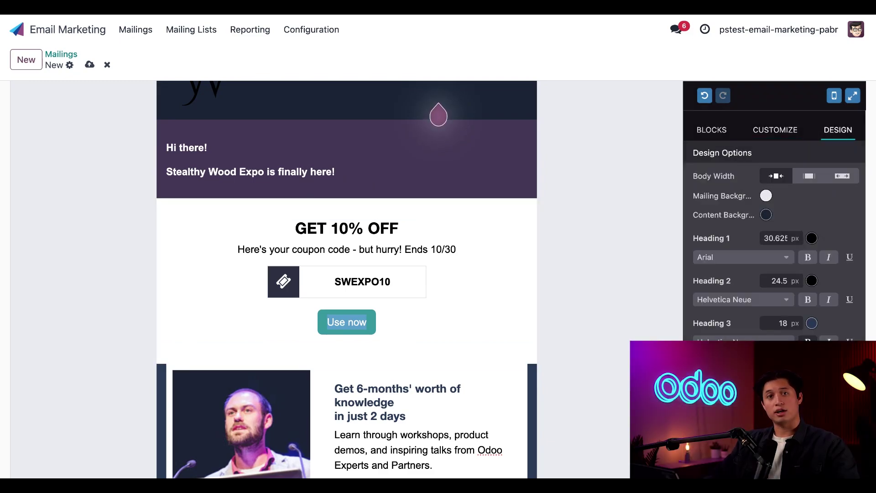
scroll(774, 229, "down", 3)
scroll(775, 229, "down", 2)
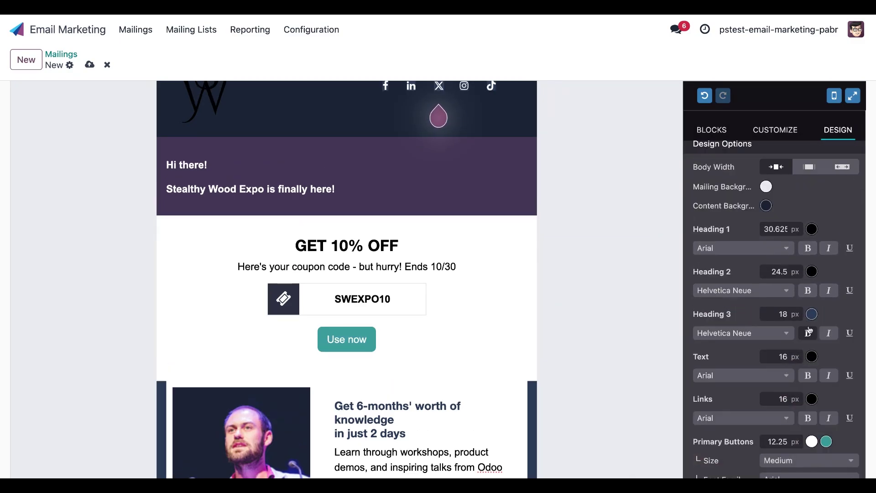
left_click(814, 358)
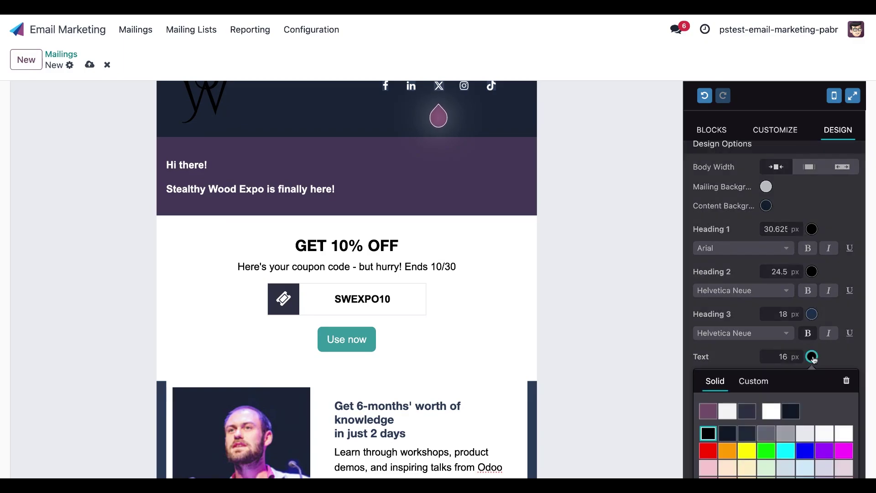
left_click(806, 455)
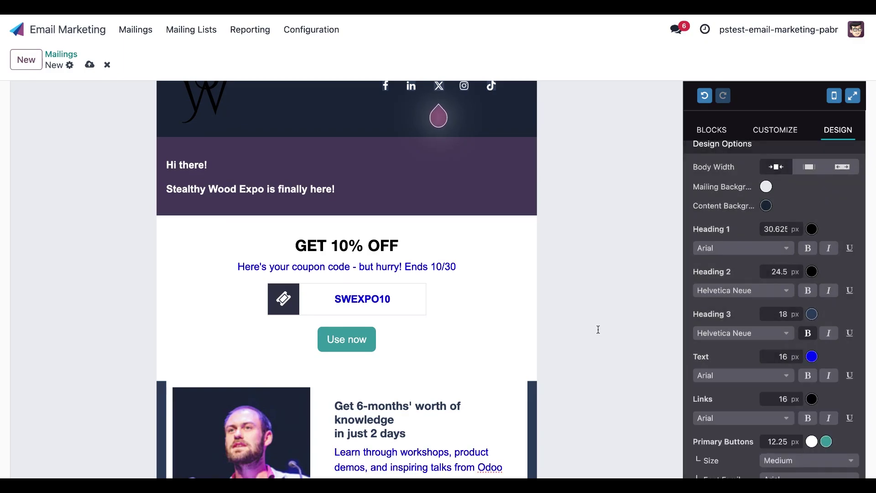
left_click(623, 319)
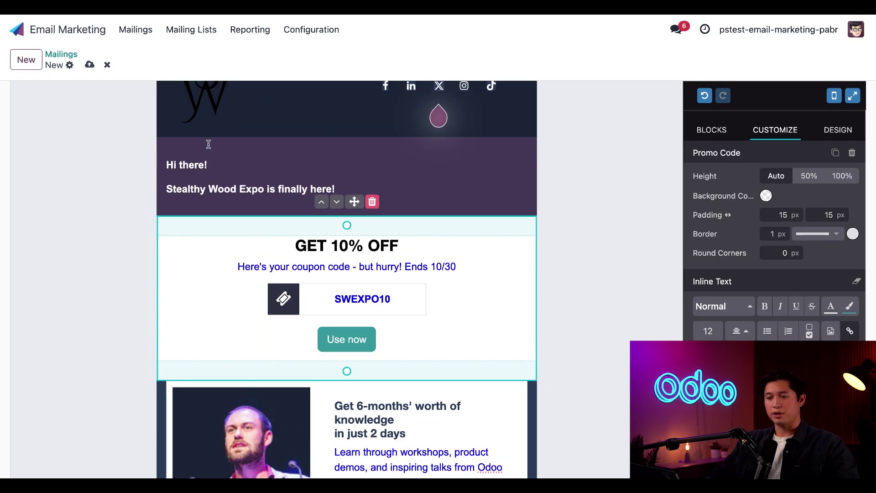
- Add the Stealthy Wood Expo mailing to the mailing templates
scroll(197, 132, "up", 4)
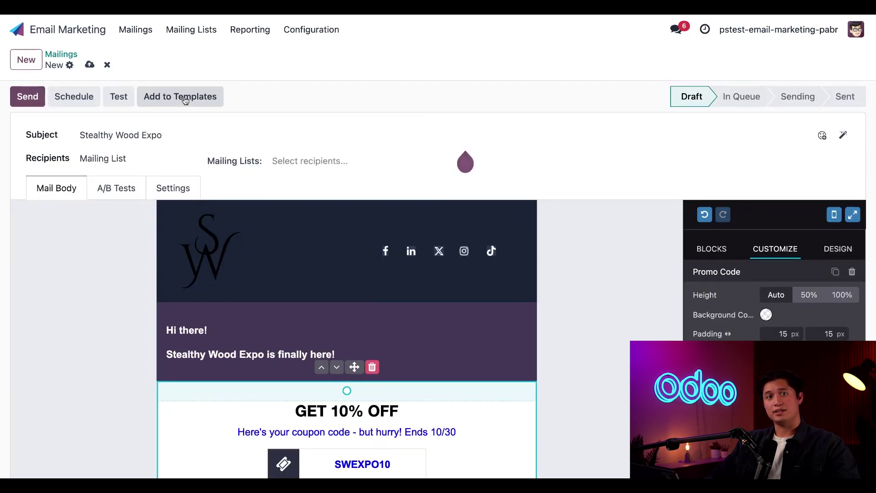
left_click(184, 100)
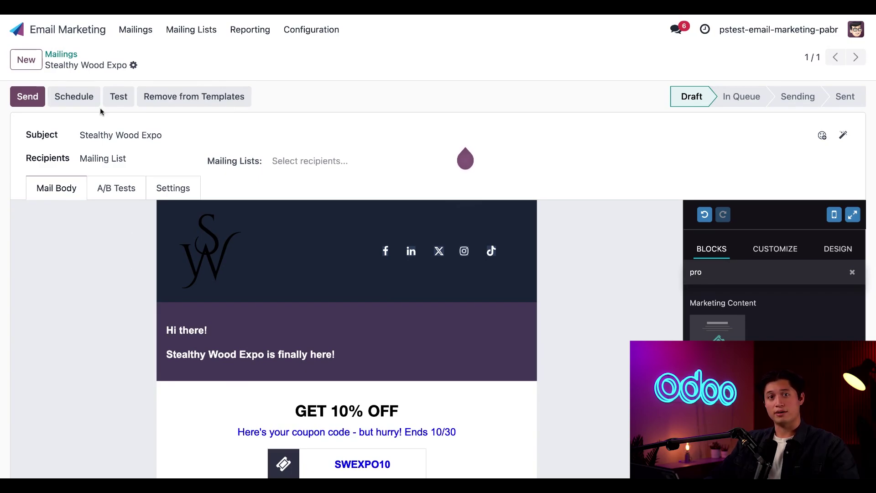
- Create a new mailing and load its body from the starred Stealthy Wood Expo template
left_click(26, 60)
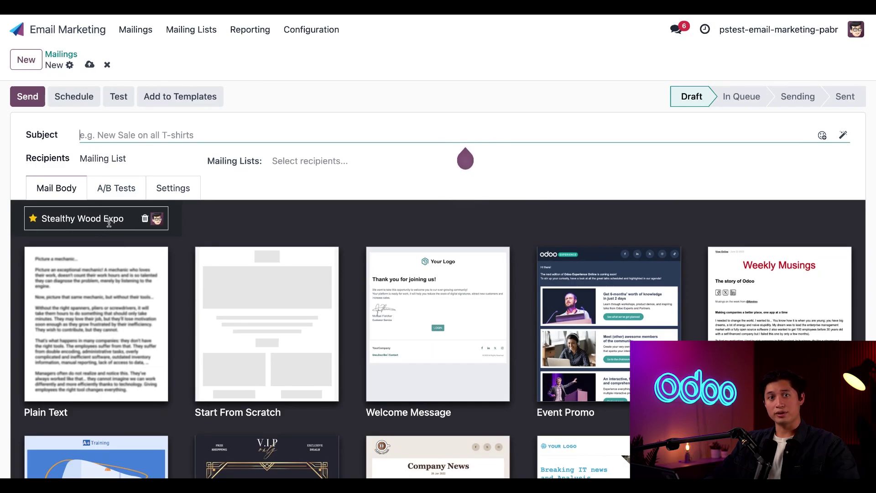
left_click(109, 223)
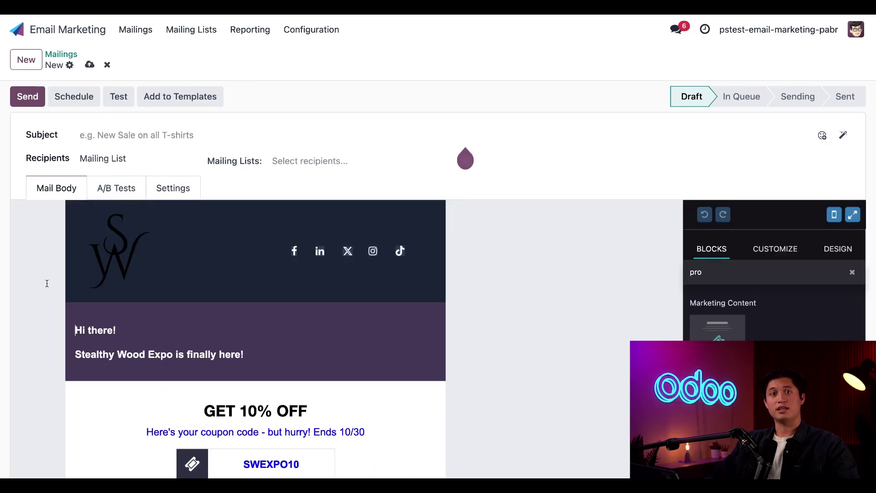